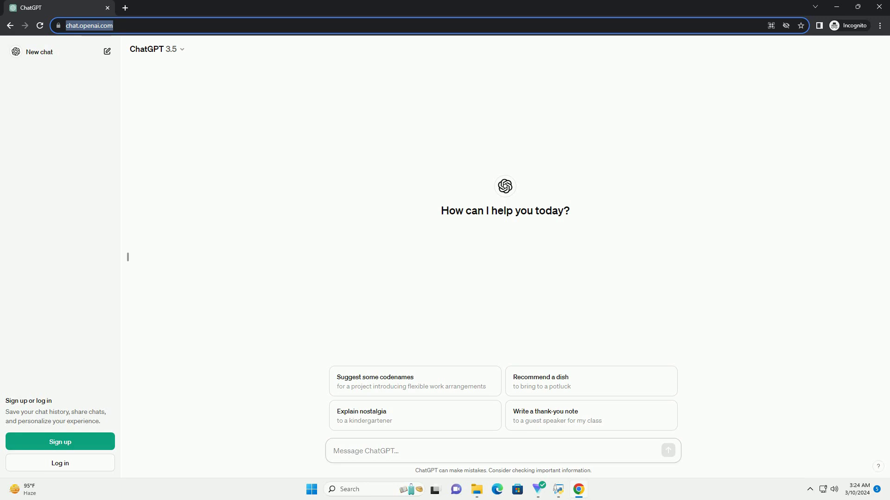
pyautogui.write('write an informative tutorial about python check for special characters in string with code example')
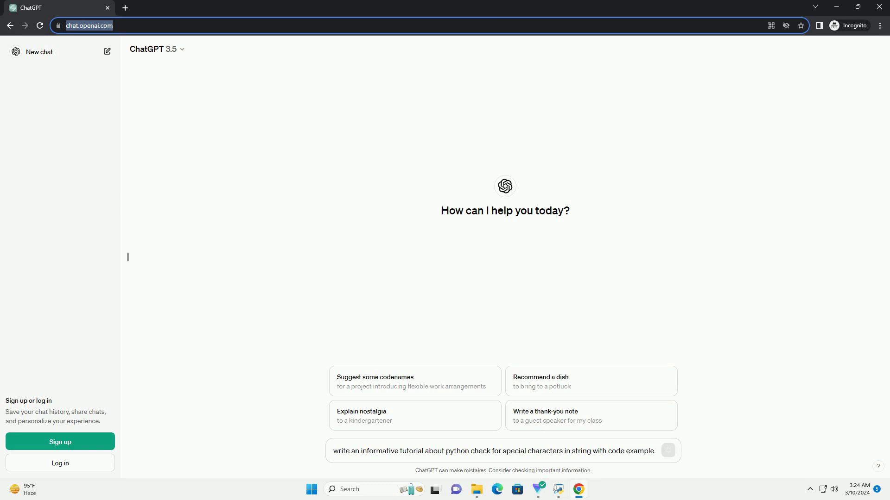
# - Send the prompt asking ChatGPT for a tutorial on detecting special characters in Python strings
pyautogui.press('Return')
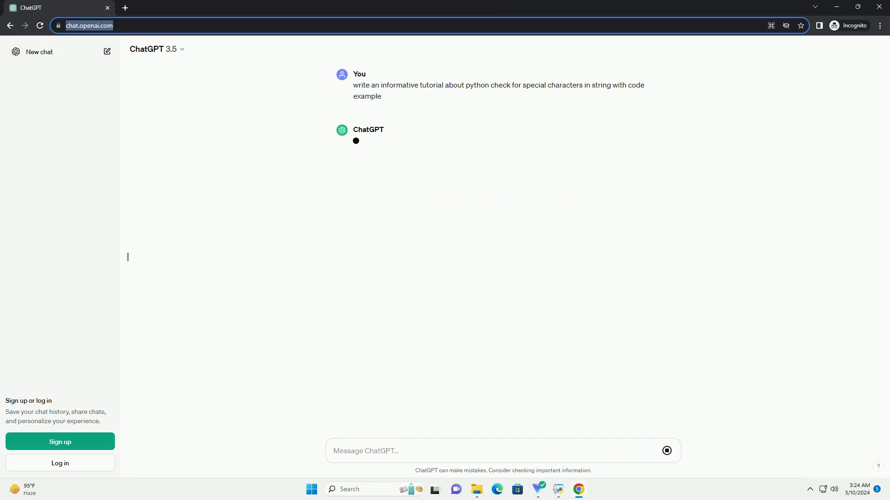